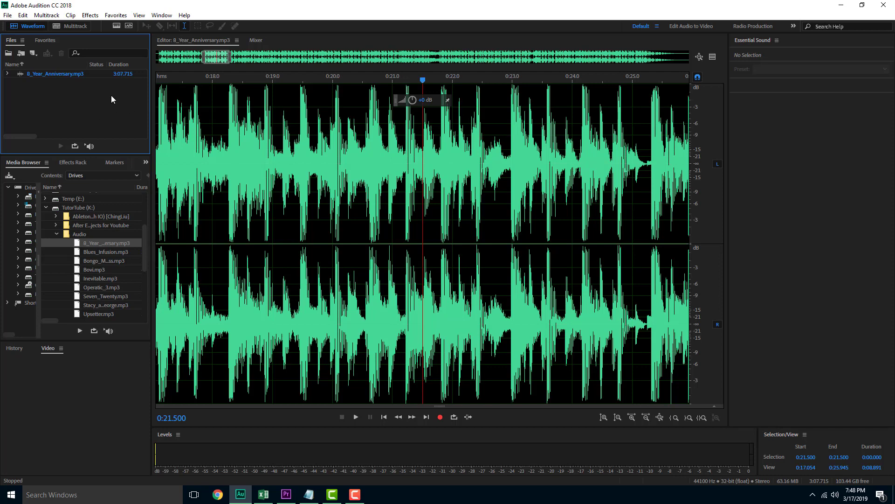
# Start a new blank audio file named Untitled 3, then cancel the dialog
pyautogui.rightClick(83, 97)
pyautogui.moveTo(102, 100)
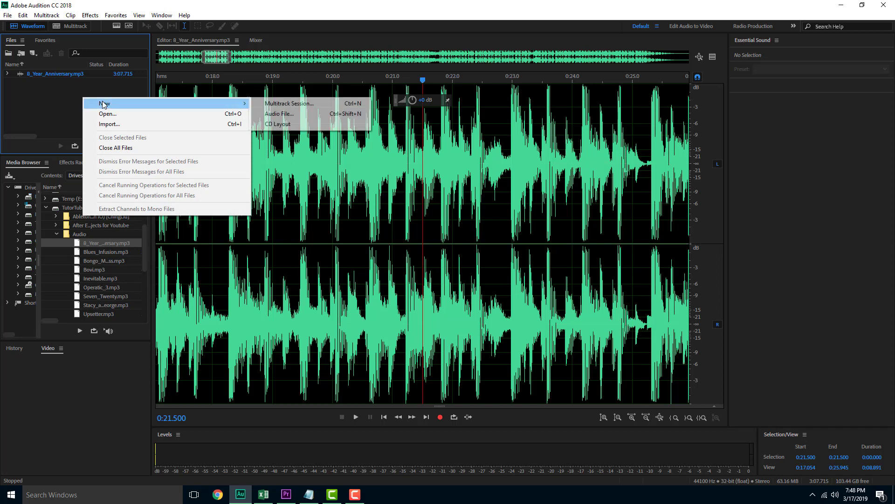
pyautogui.click(278, 114)
pyautogui.click(459, 218)
pyautogui.moveTo(459, 218); pyautogui.dragTo(405, 214)
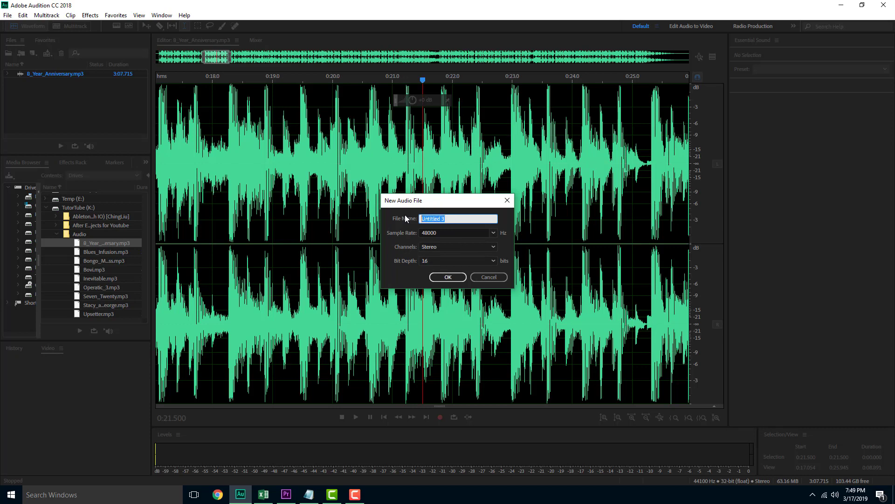
pyautogui.click(403, 224)
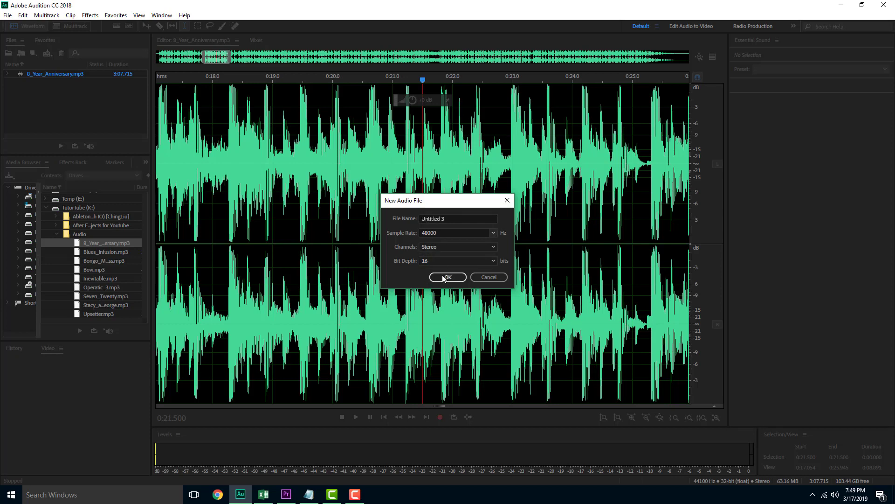
pyautogui.click(493, 278)
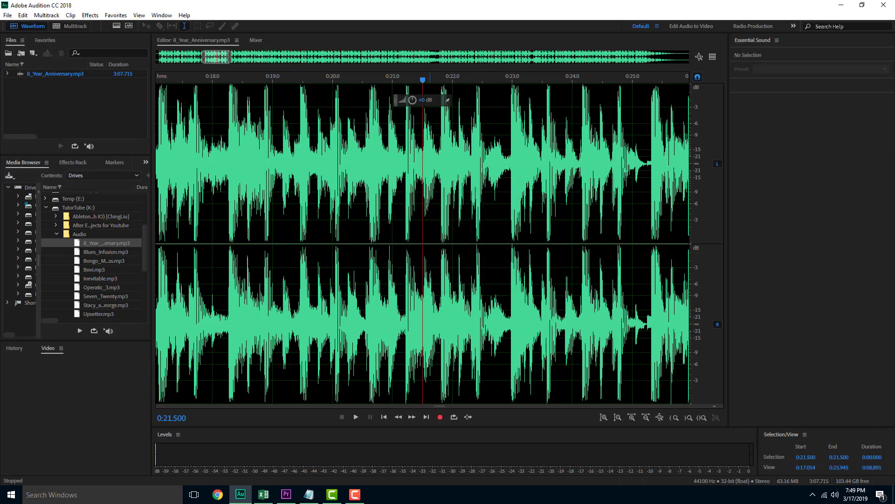
# Place the playhead at 0:20.941 and zoom into the waveform until individual samples show
pyautogui.moveTo(349, 158); pyautogui.dragTo(410, 165)
pyautogui.click(451, 175)
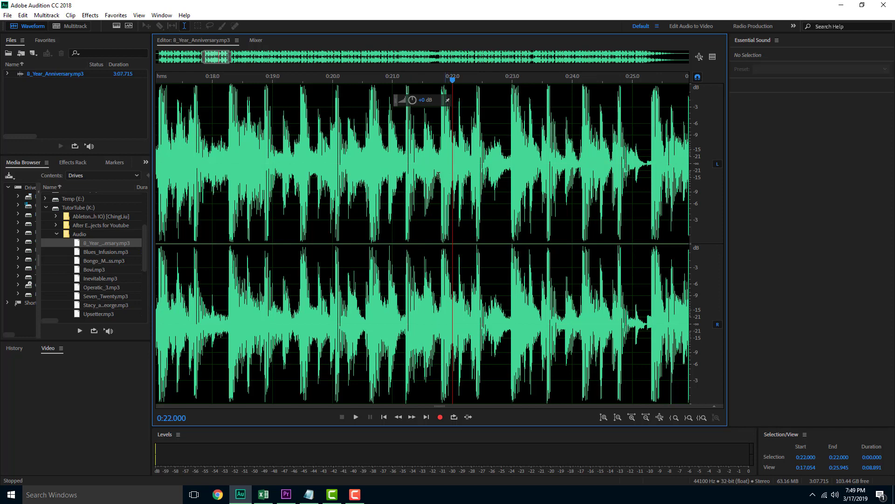
pyautogui.click(395, 193)
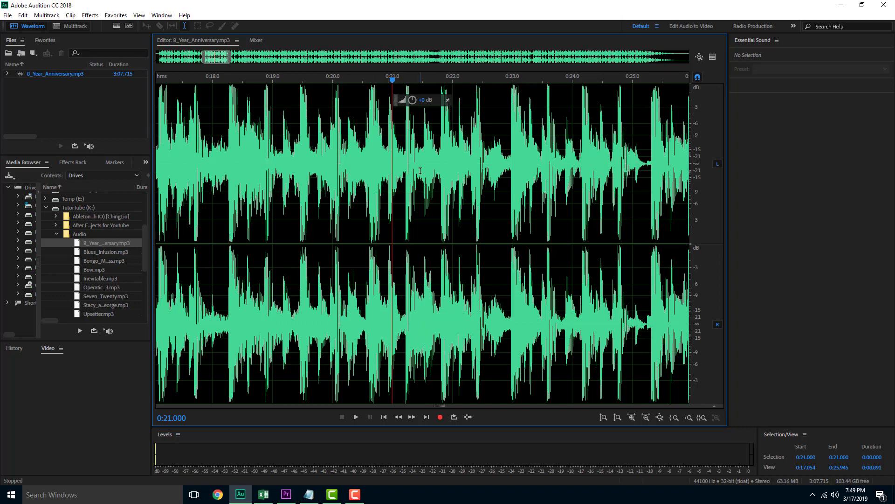
pyautogui.scroll(10, 393, 181)
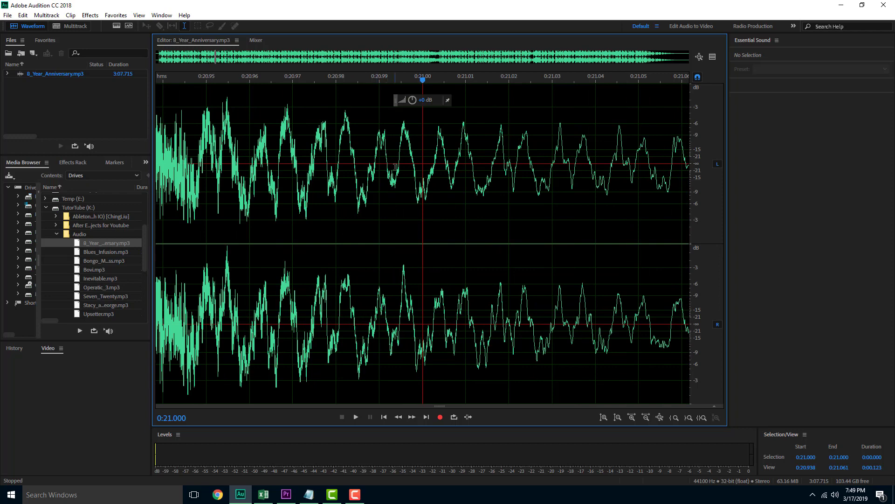
pyautogui.scroll(5, 417, 179)
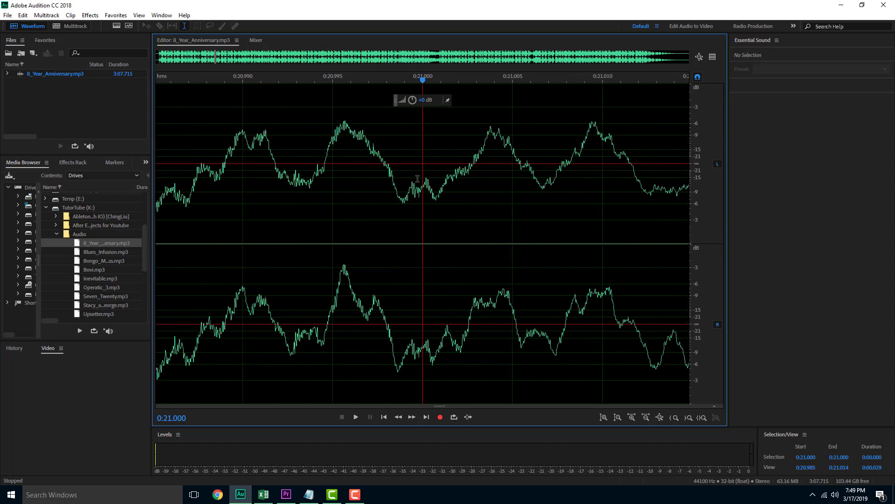
pyautogui.scroll(5, 417, 179)
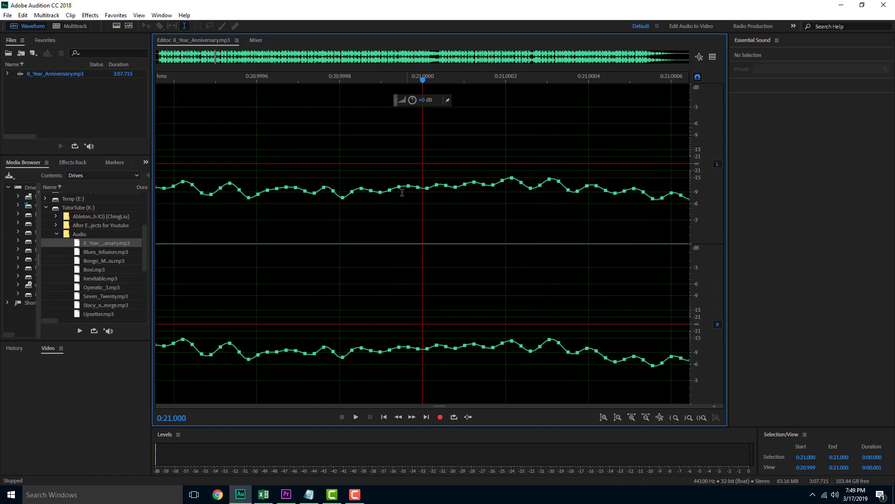
pyautogui.scroll(-10, 401, 191)
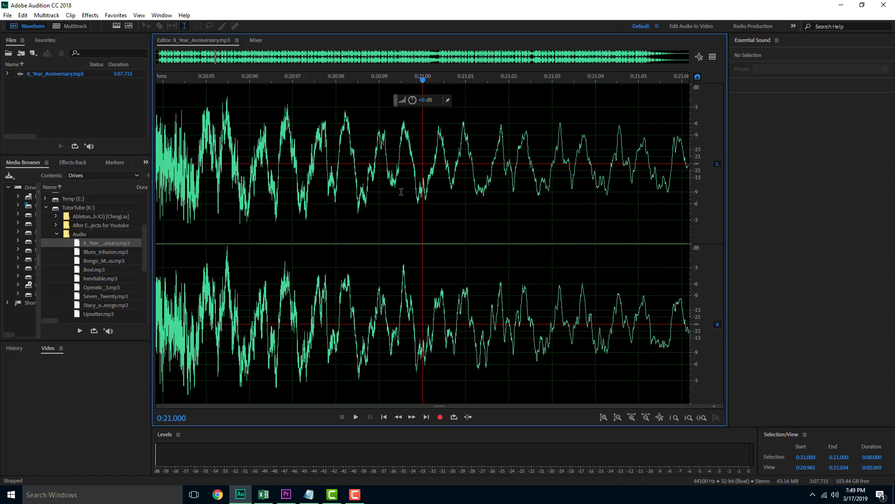
pyautogui.scroll(2, 221, 163)
pyautogui.scroll(-4, 221, 163)
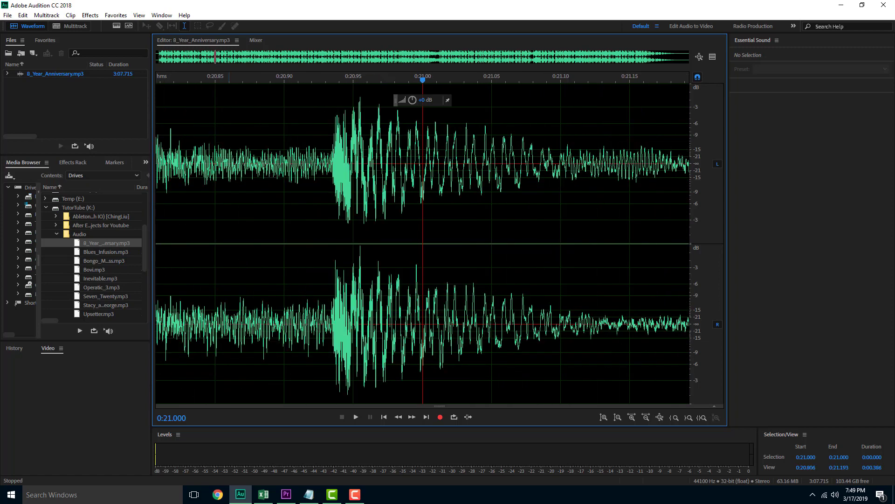
pyautogui.click(342, 81)
pyautogui.scroll(5, 336, 163)
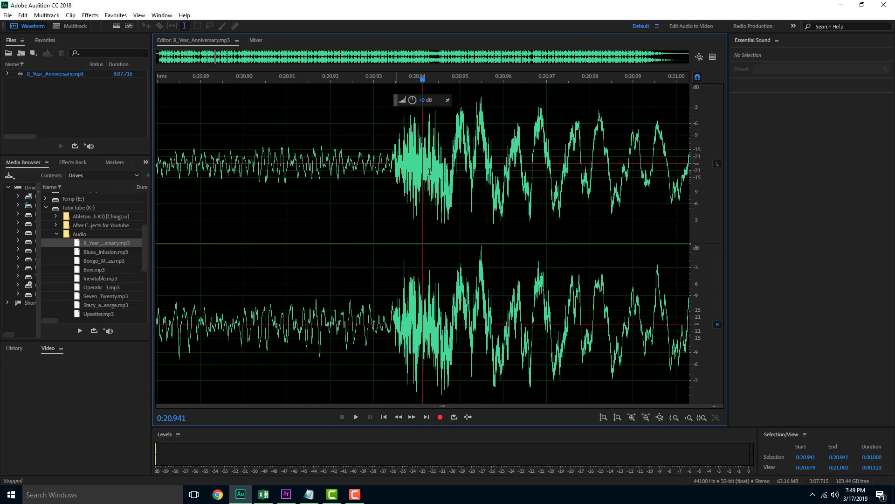
pyautogui.scroll(6, 397, 169)
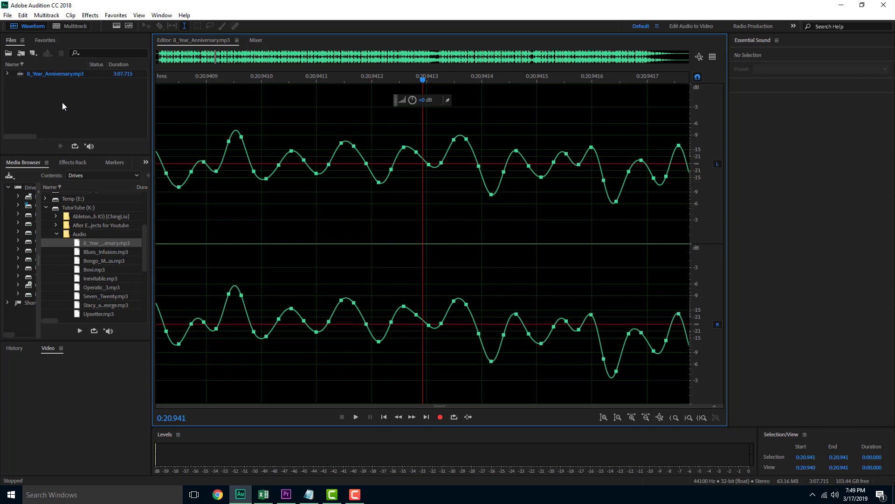
pyautogui.rightClick(53, 90)
pyautogui.moveTo(73, 95)
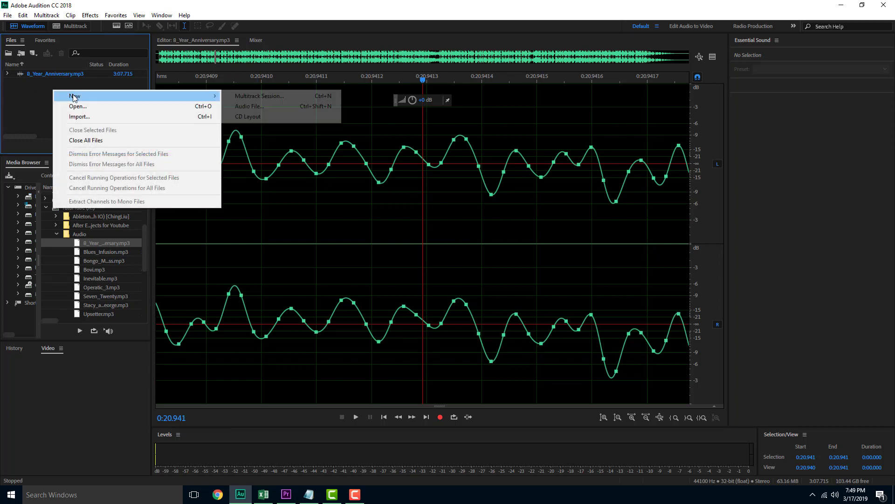
pyautogui.click(246, 107)
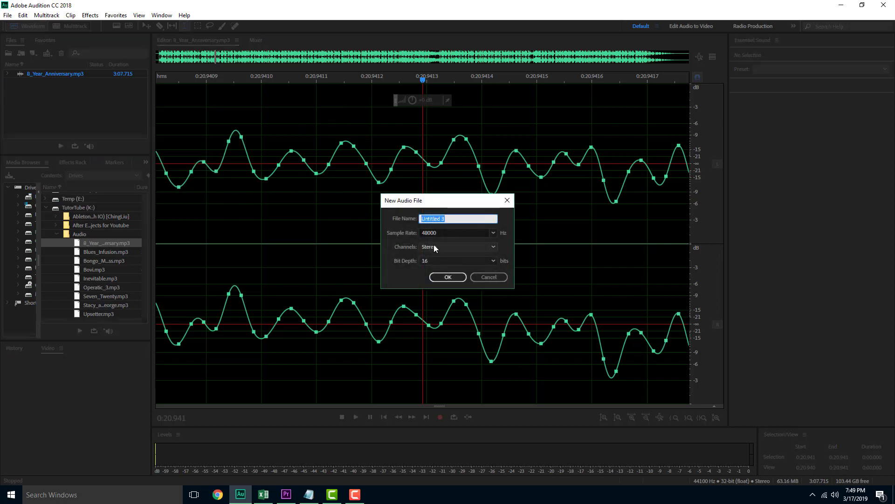
pyautogui.click(496, 277)
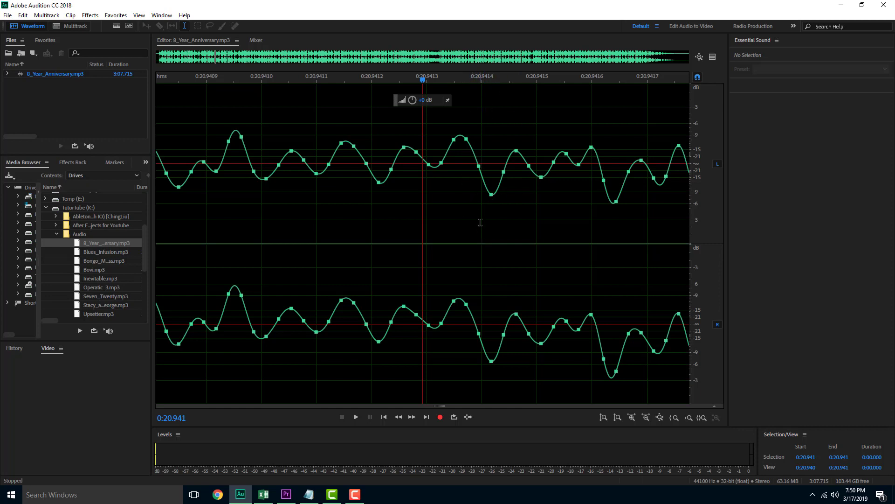
# Open the New Audio File dialog for Untitled 3 (48000 Hz, Stereo) and show the Bit Depth list
pyautogui.rightClick(103, 99)
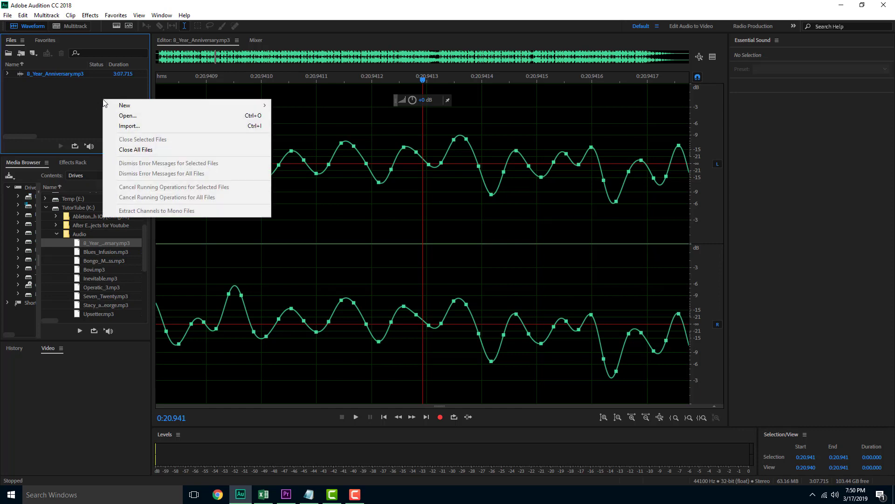
pyautogui.click(424, 150)
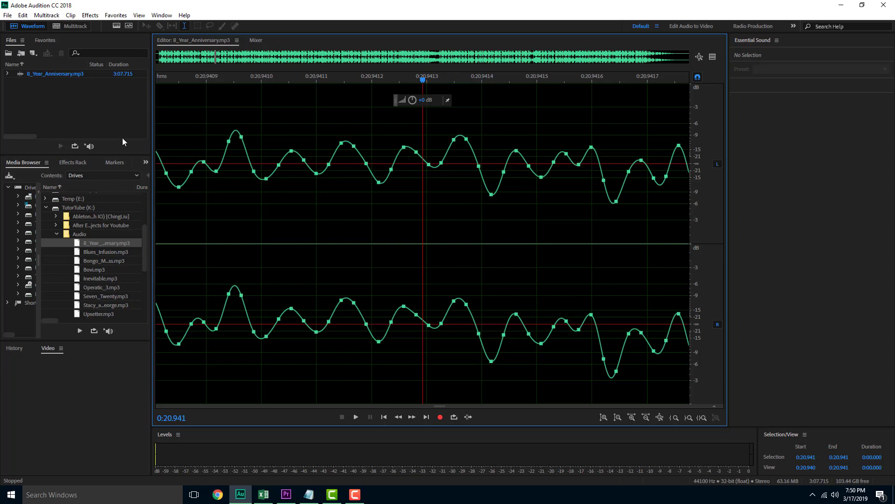
pyautogui.rightClick(83, 101)
pyautogui.moveTo(129, 111)
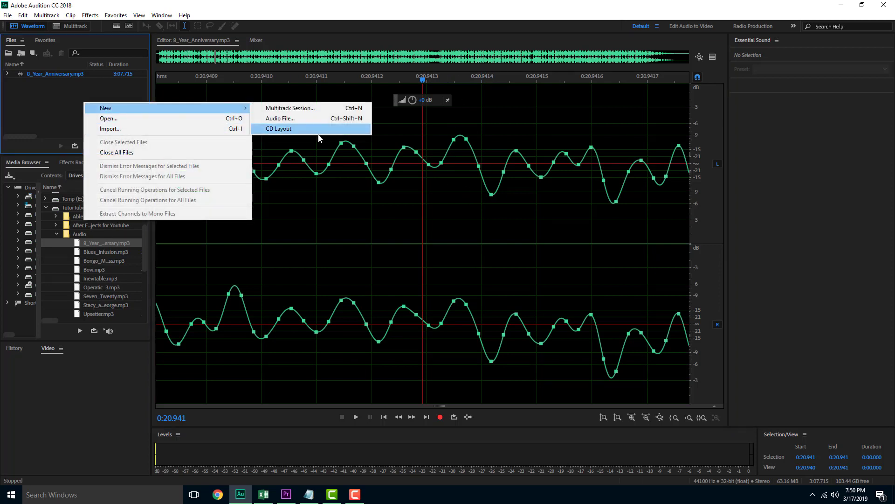
pyautogui.click(298, 118)
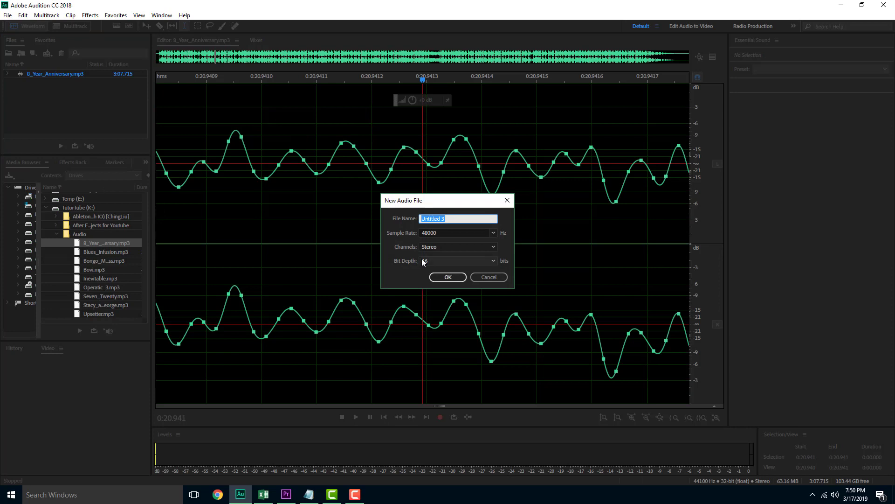
pyautogui.click(438, 260)
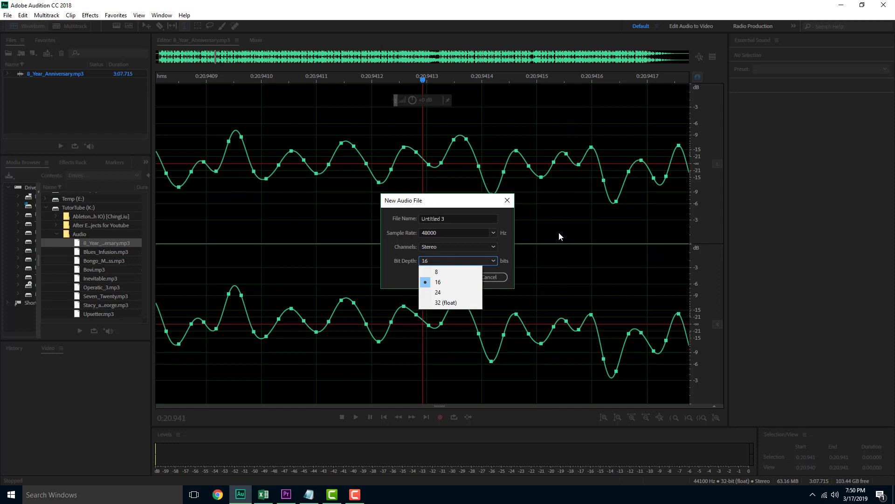
# Choose 24 bits as Untitled 3's bit depth, keeping 48000 Hz and Stereo
pyautogui.press('Down')
pyautogui.press('Down')
pyautogui.press('Up')
pyautogui.click(452, 282)
pyautogui.click(458, 261)
pyautogui.click(448, 292)
pyautogui.click(424, 260)
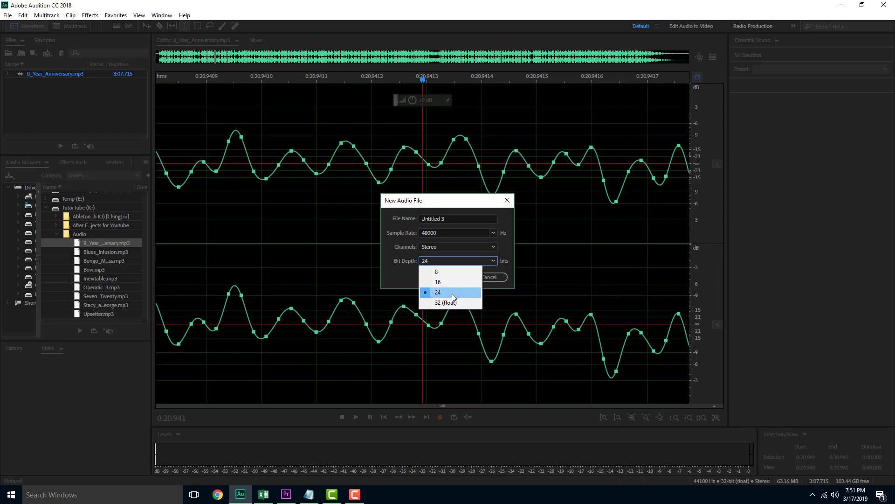
pyautogui.click(452, 293)
pyautogui.click(438, 261)
pyautogui.click(441, 291)
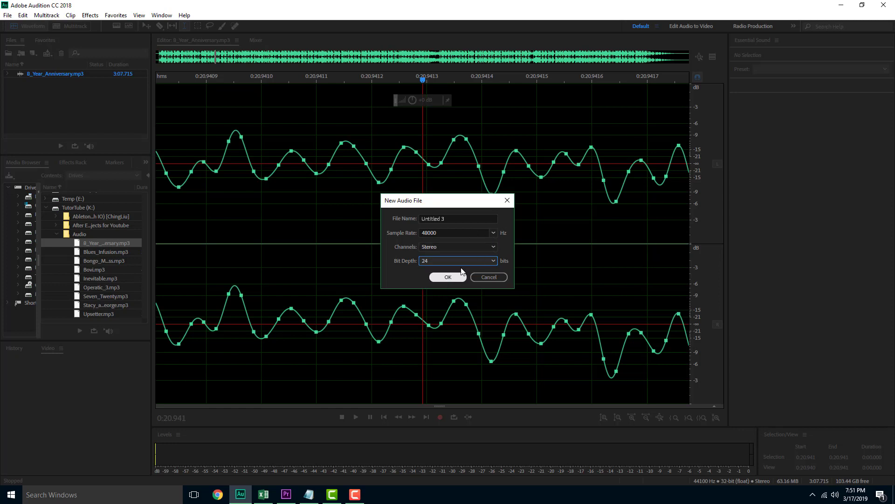
pyautogui.click(493, 233)
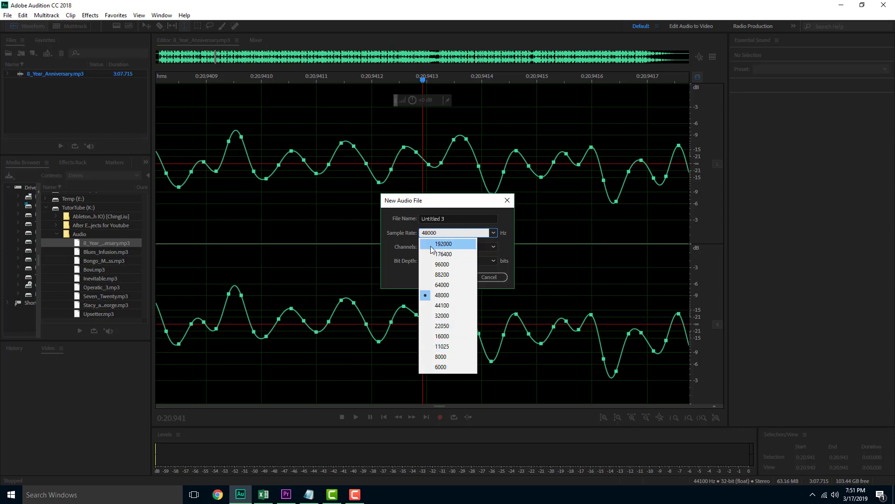
pyautogui.click(486, 218)
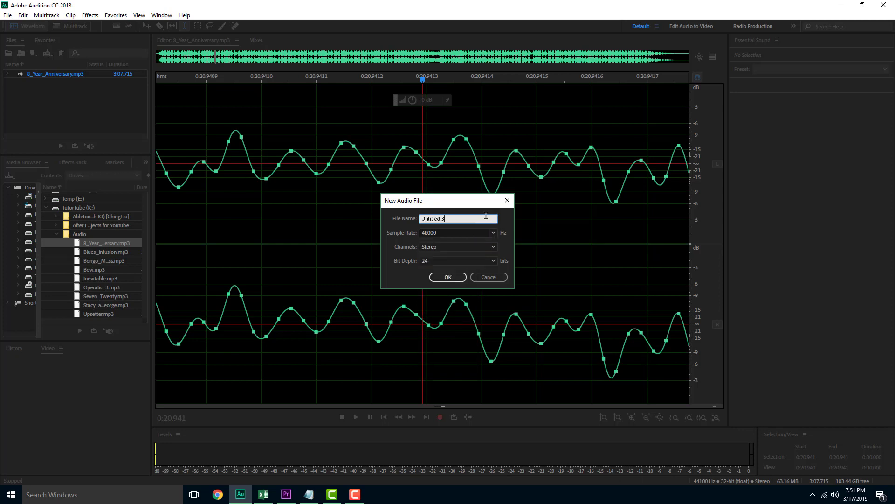
pyautogui.click(447, 277)
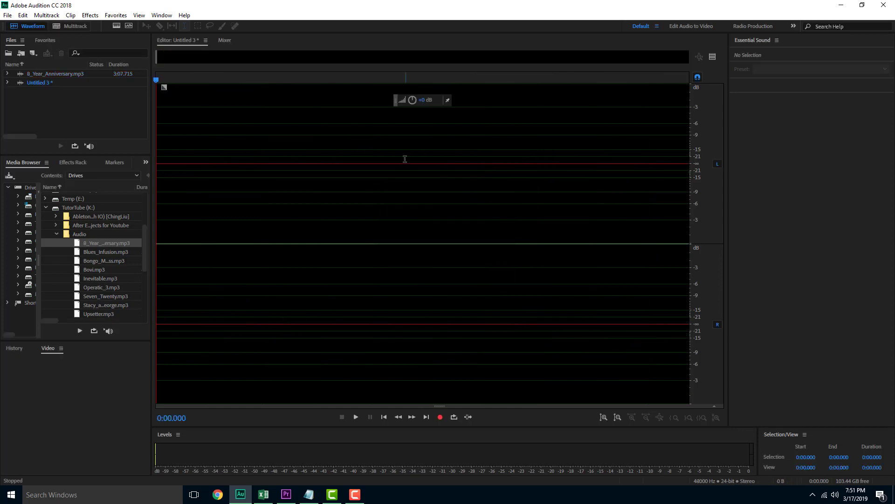
# Reopen 8_Year_Anniversary.mp3 from the Files panel in the Waveform editor
pyautogui.doubleClick(42, 73)
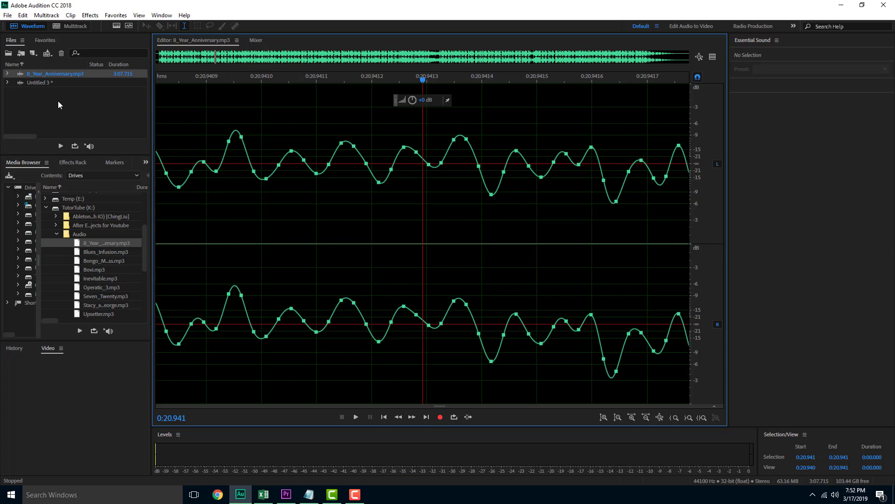
pyautogui.rightClick(88, 104)
pyautogui.click(94, 91)
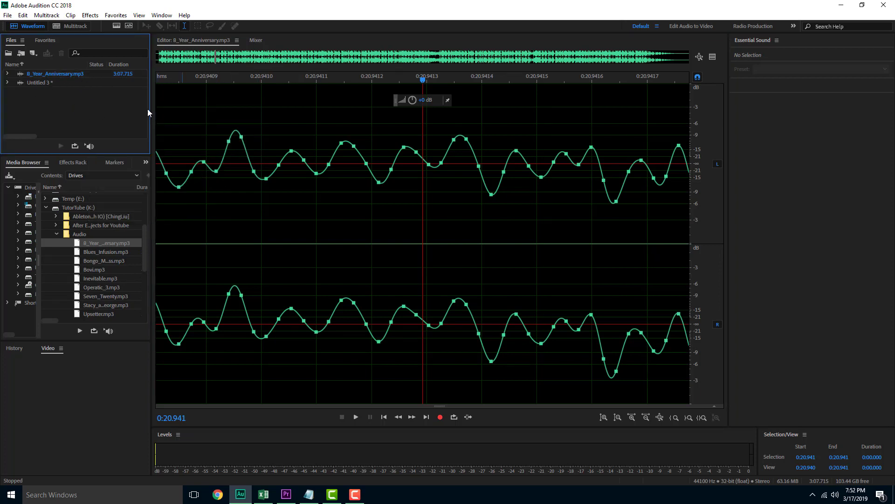
# Choose New > Audio File from the Files panel menu to begin Untitled 4
pyautogui.rightClick(101, 107)
pyautogui.moveTo(143, 118)
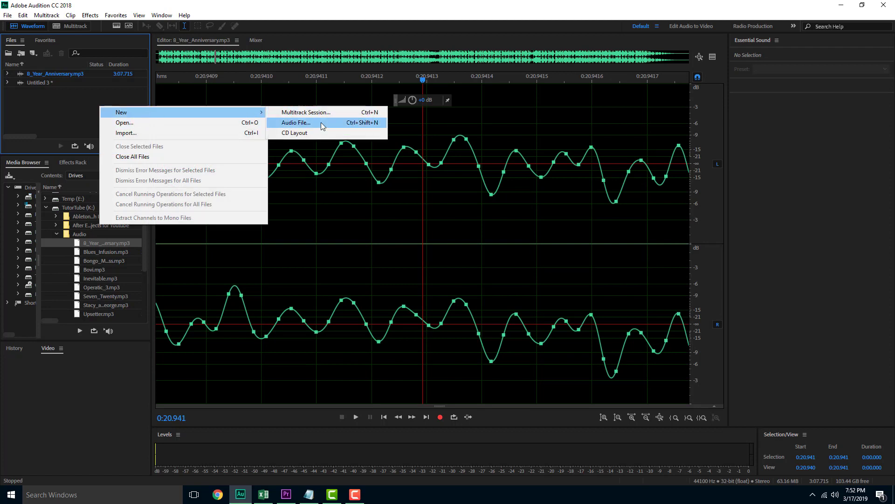
pyautogui.click(326, 124)
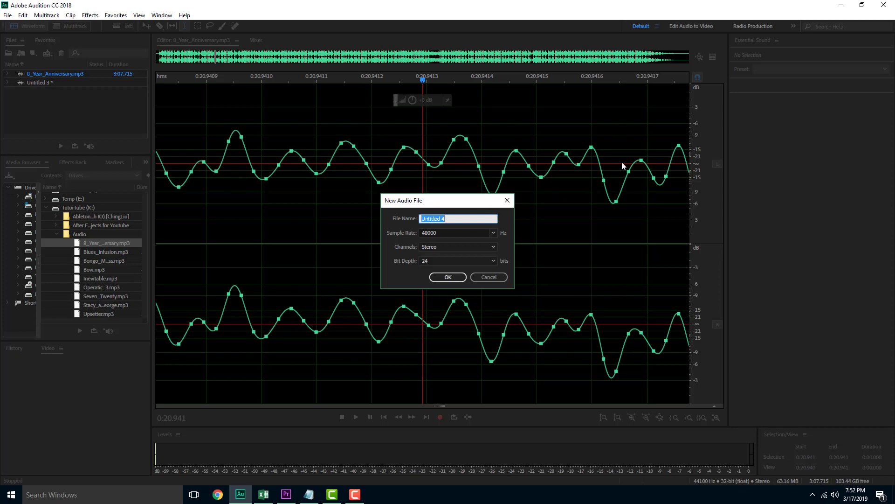
# Set Untitled 4's sample rate to 192000 Hz, after briefly picking 44100
pyautogui.click(493, 233)
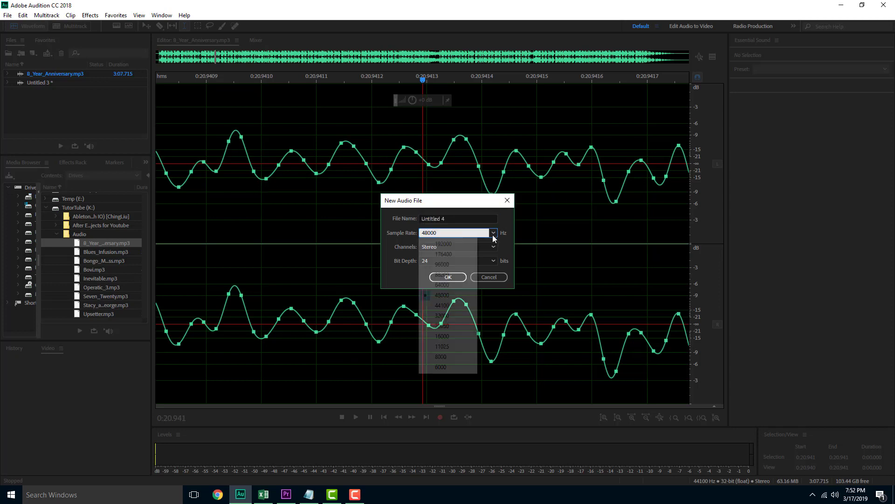
pyautogui.click(455, 306)
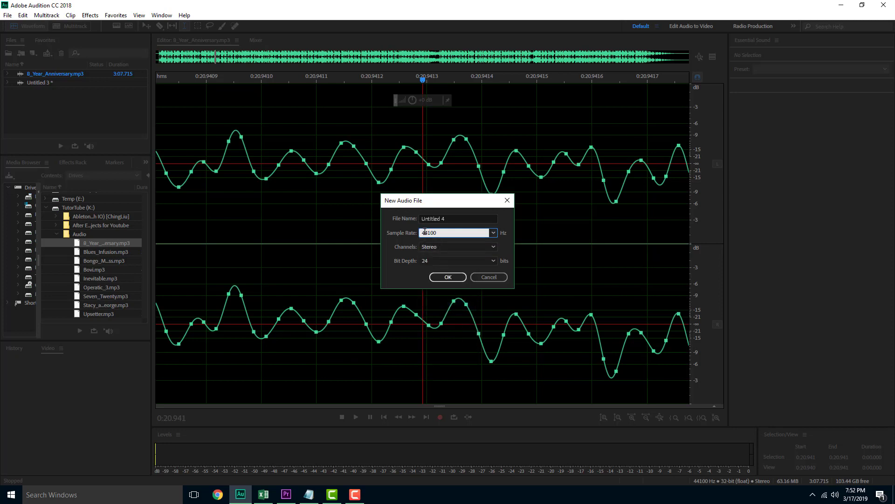
pyautogui.click(492, 232)
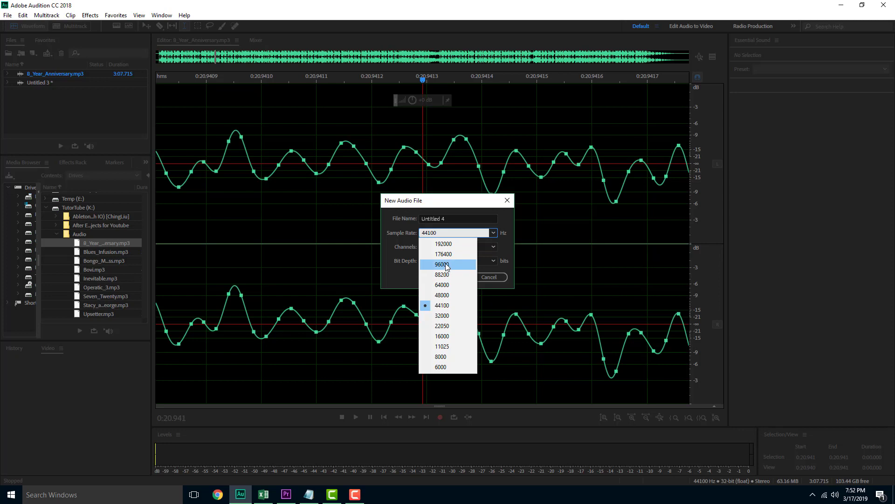
pyautogui.click(443, 244)
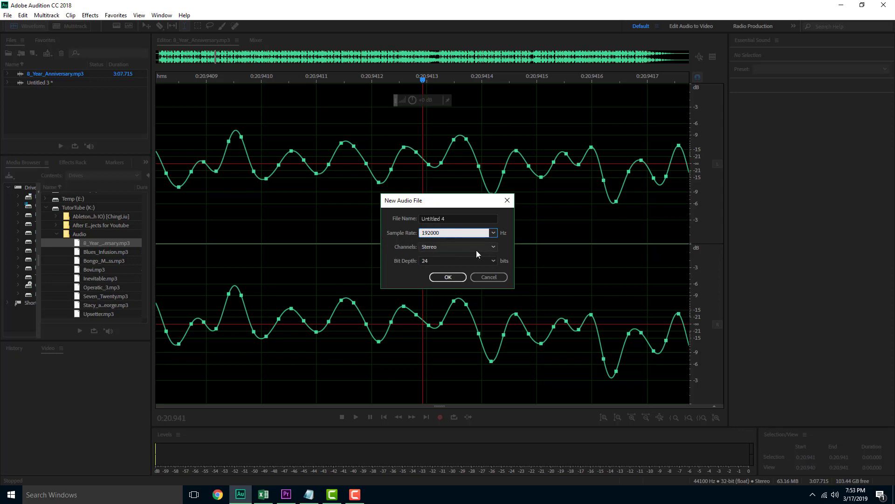
# Cancel the Custom channel layout, keeping Stereo, and create Untitled 4 at 192000 Hz, 24-bit
pyautogui.click(450, 248)
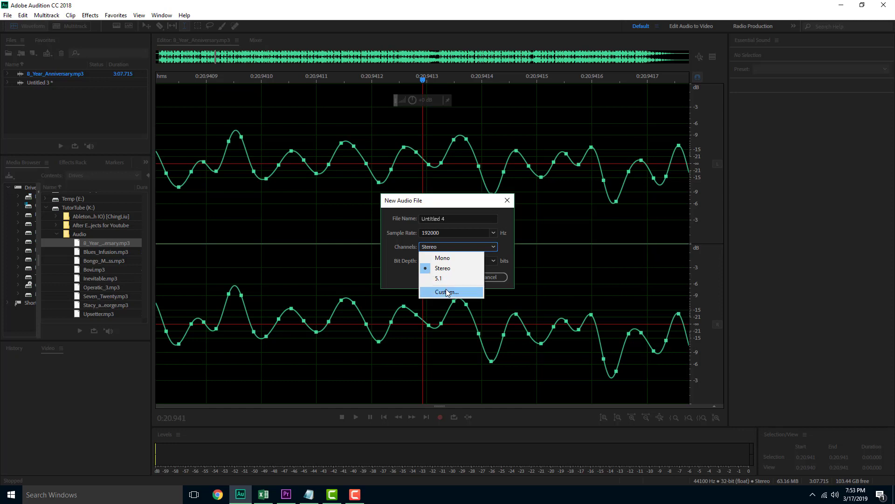
pyautogui.click(446, 291)
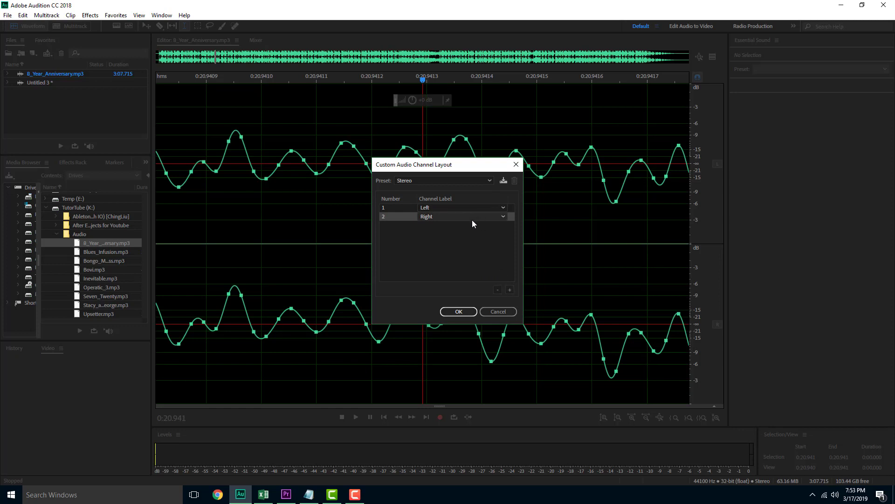
pyautogui.click(495, 313)
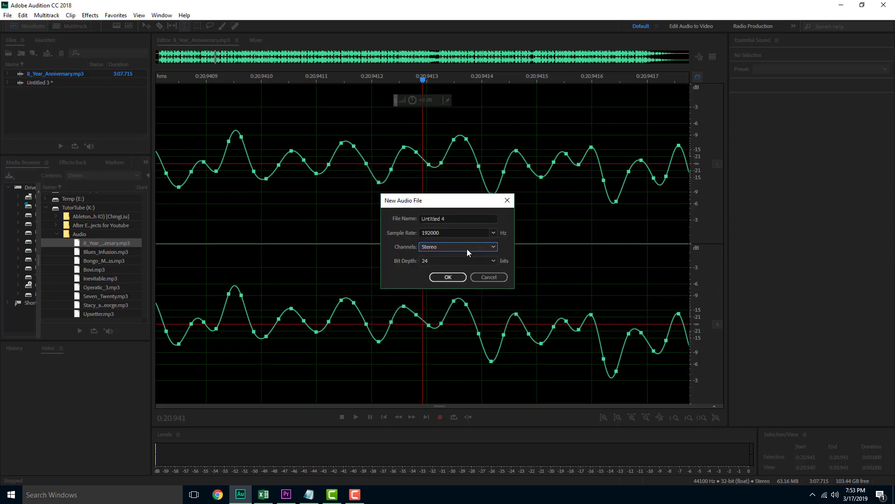
pyautogui.click(452, 276)
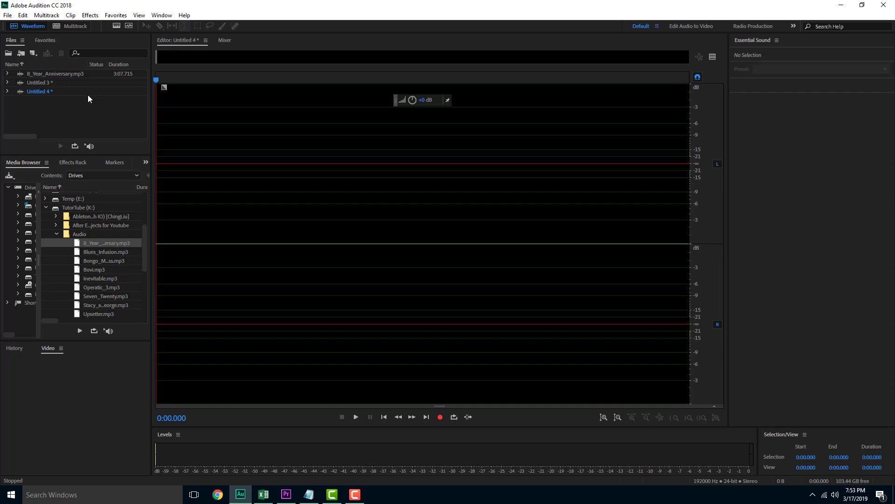
# Switch the editor back to 8_Year_Anniversary.mp3 from the Files list
pyautogui.click(64, 82)
pyautogui.click(65, 74)
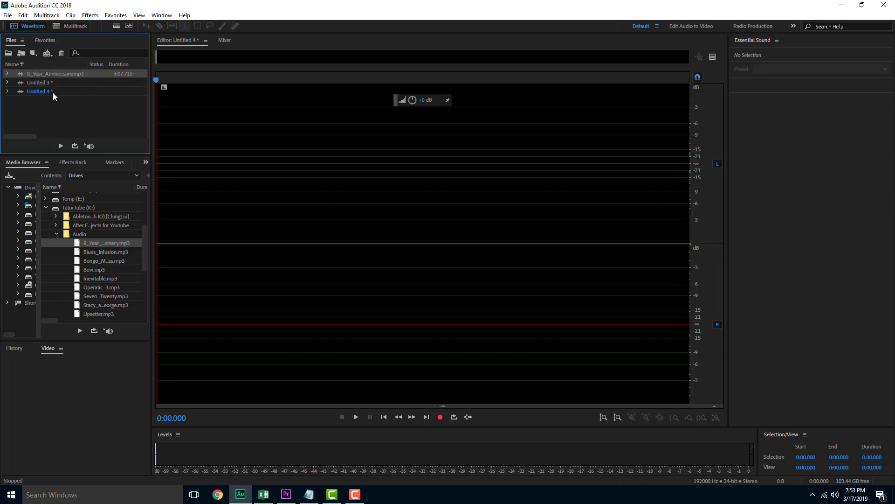
pyautogui.doubleClick(55, 75)
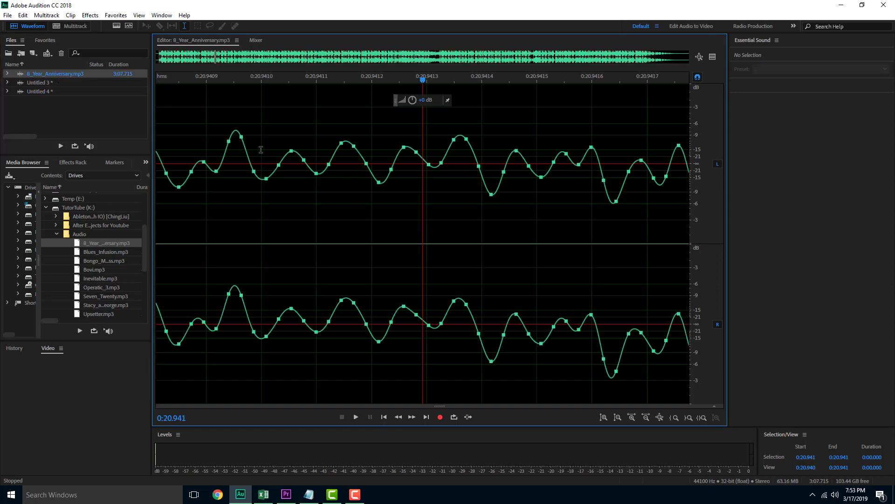
# Choose New > Audio File from the Files panel menu for Untitled 5
pyautogui.rightClick(84, 110)
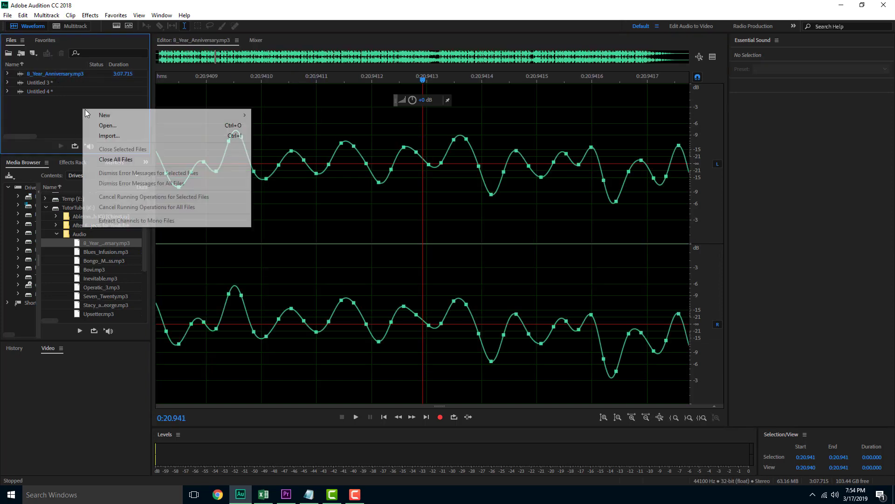
pyautogui.moveTo(182, 115)
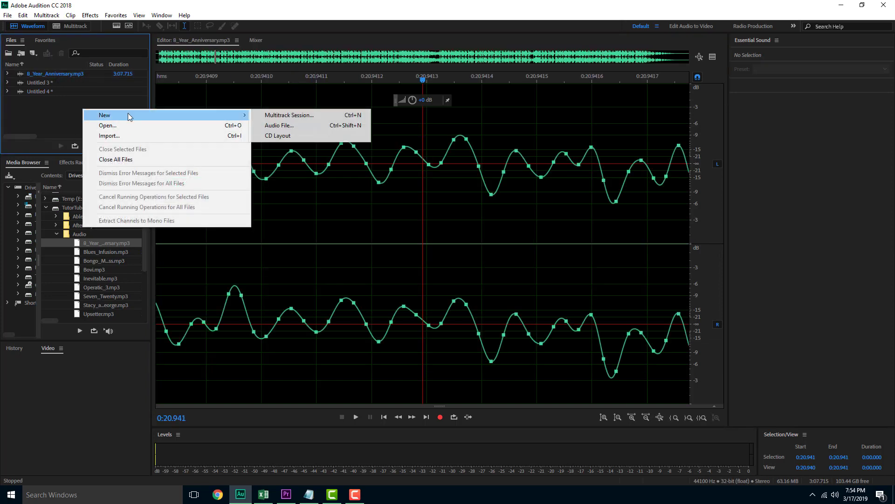
pyautogui.click(292, 130)
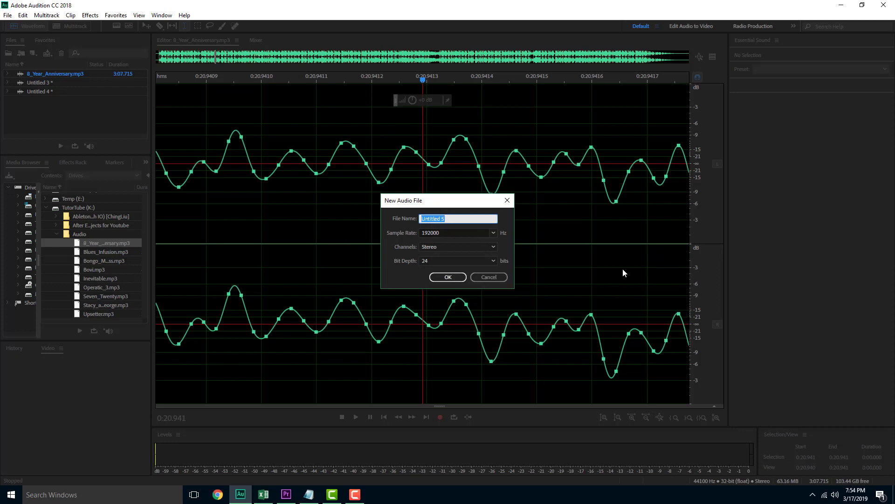
# Set Untitled 5's sample rate to 64000 Hz, after trying 22050 and 8000 Hz
pyautogui.doubleClick(435, 232)
pyautogui.click(492, 232)
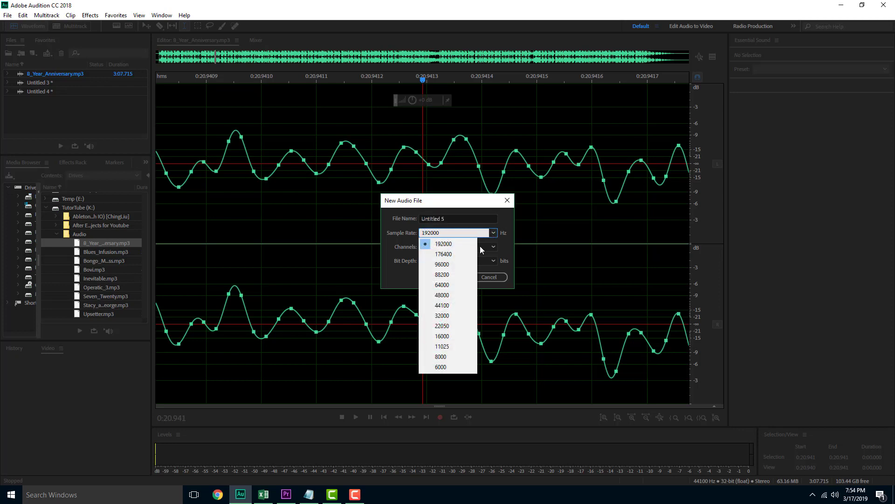
pyautogui.click(471, 245)
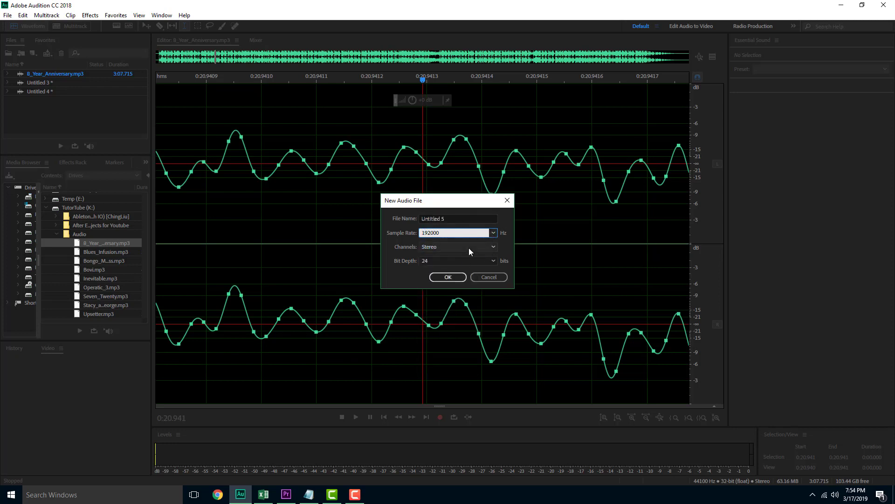
pyautogui.click(494, 234)
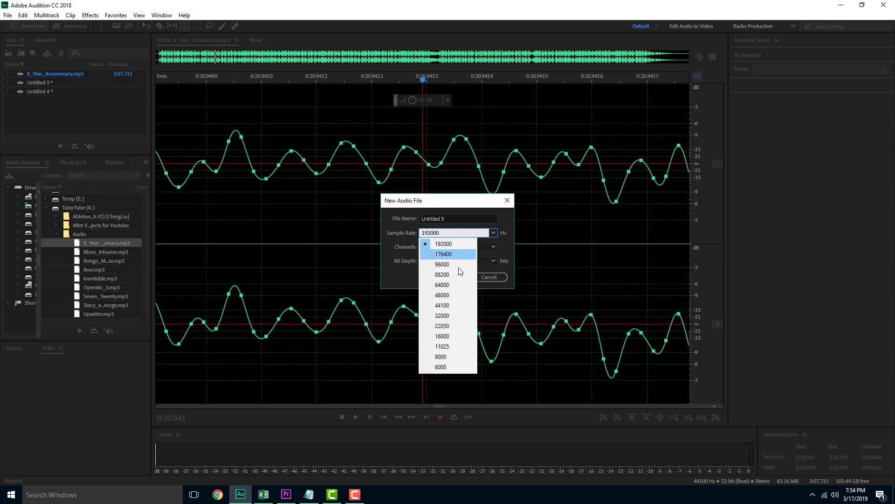
pyautogui.click(443, 327)
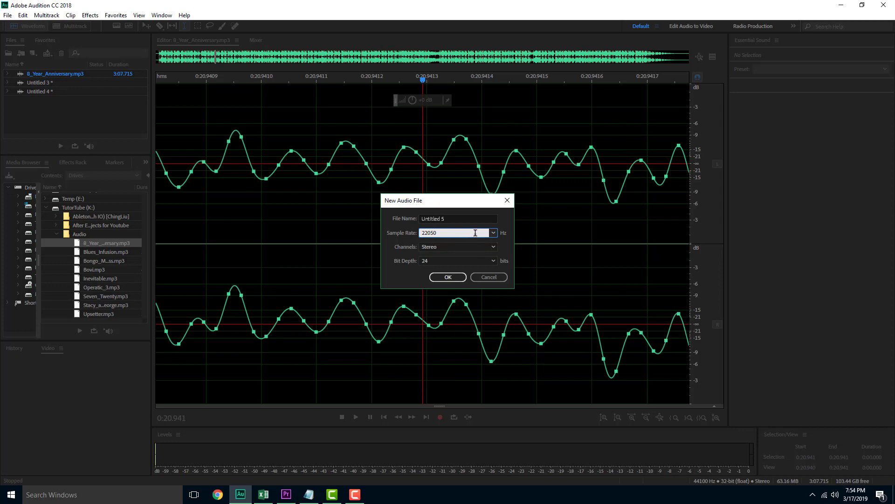
pyautogui.click(493, 232)
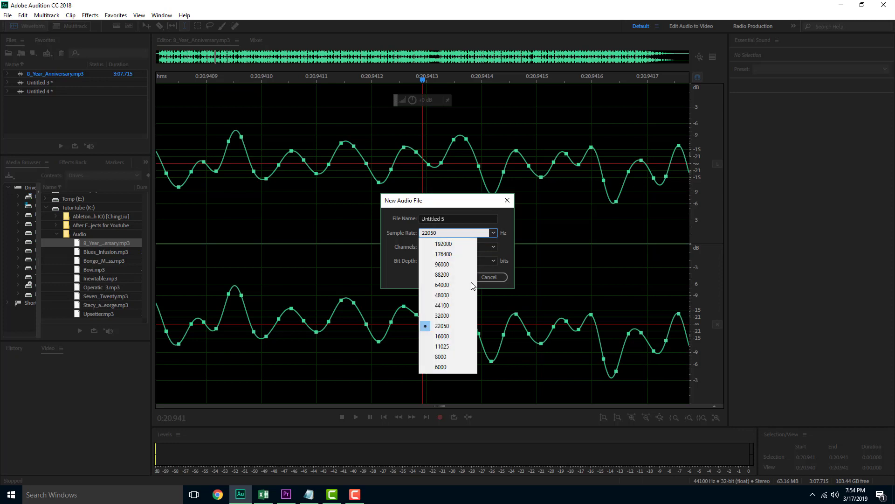
pyautogui.click(459, 357)
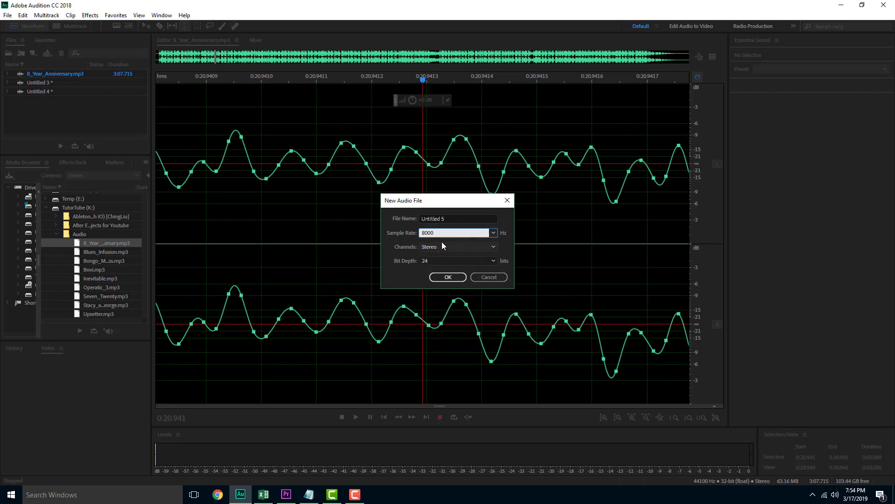
pyautogui.click(492, 233)
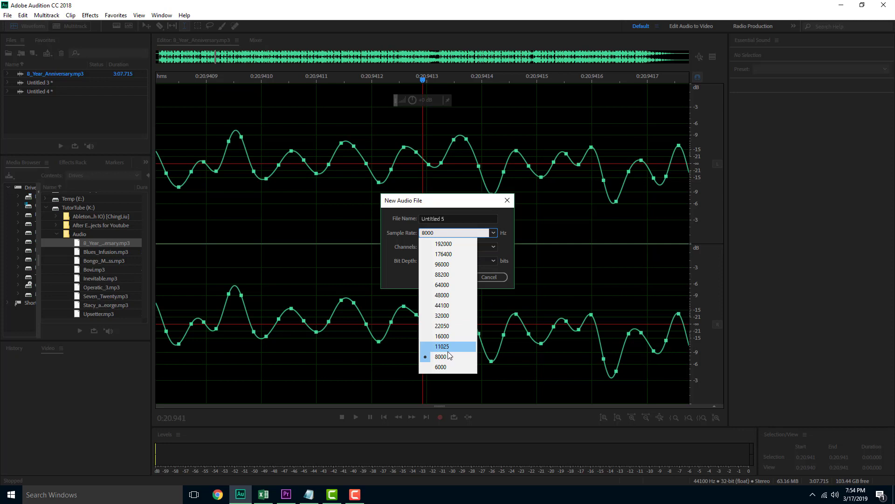
pyautogui.click(461, 286)
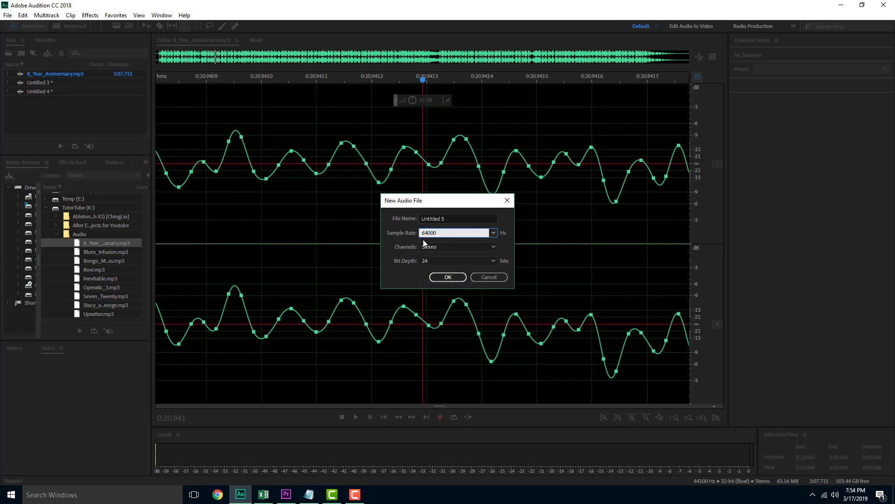